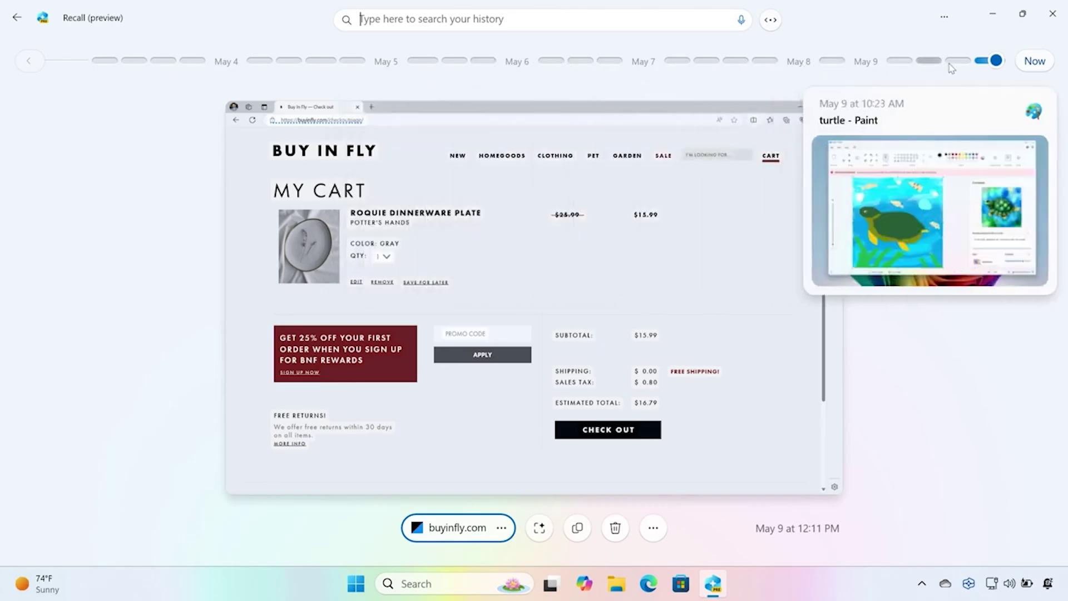
Search Recall for the blue sequined pantsuit and open the Apr 23 Discord snapshot match
{"action": "left_click", "coordinate": [979, 63]}
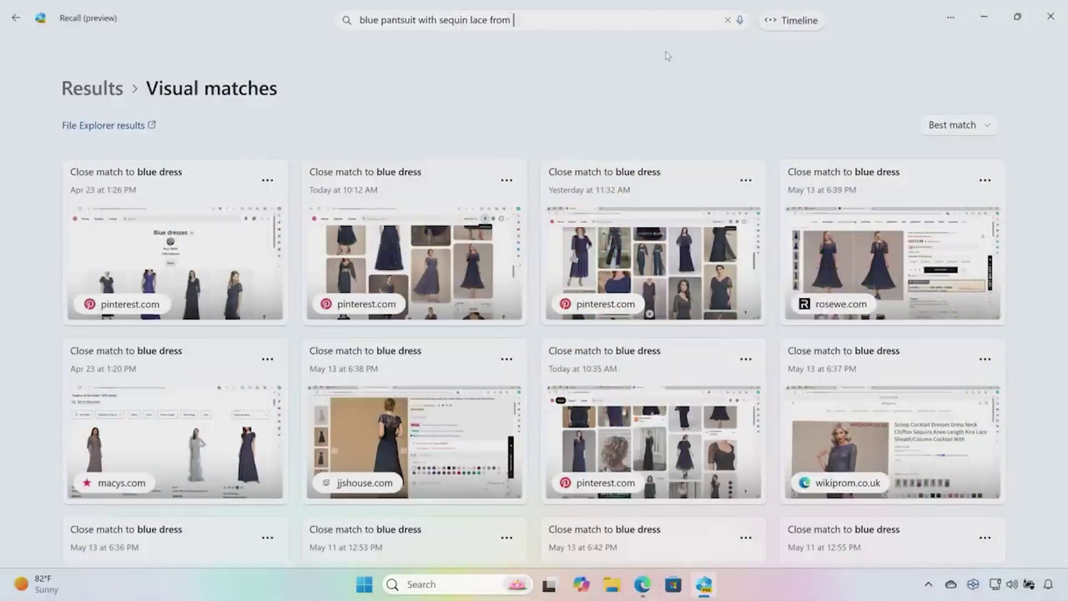
{"action": "key", "text": "Return"}
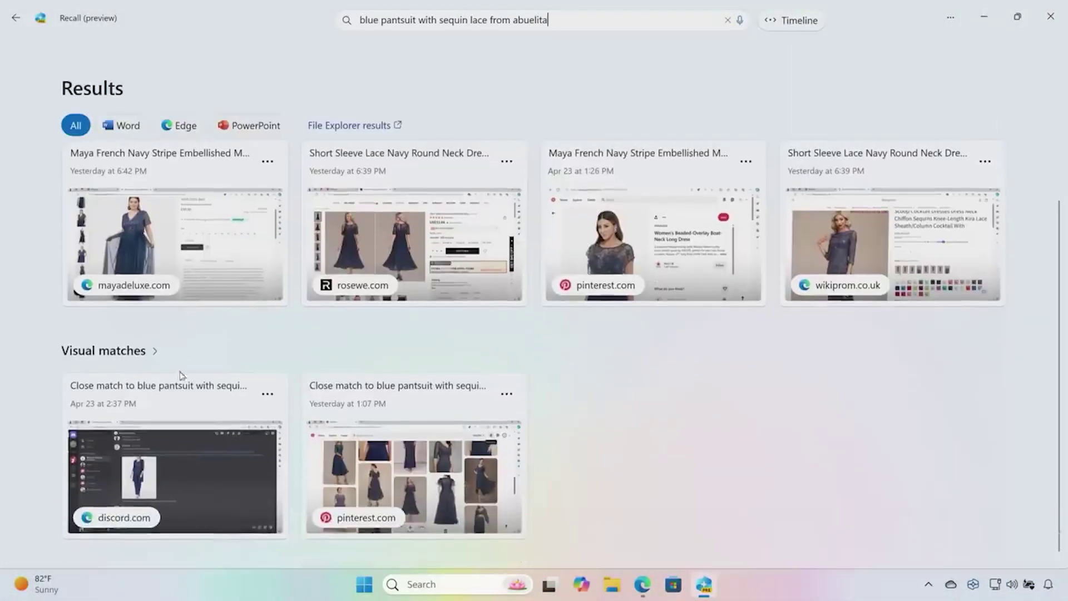
{"action": "left_click", "coordinate": [183, 479]}
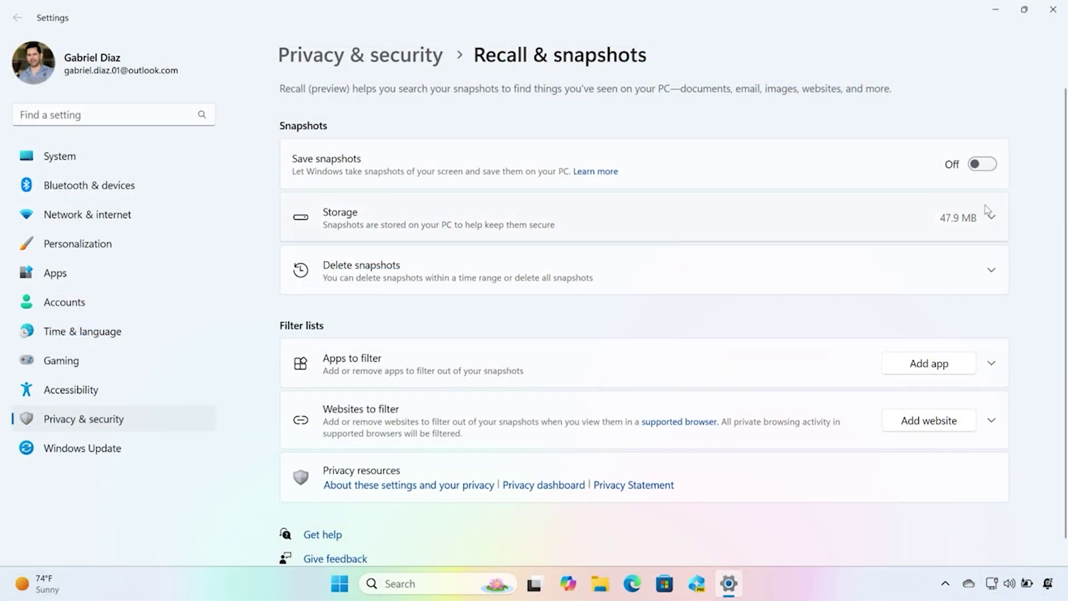
Review the snapshot storage and deletion options, leaving the deletion timeframe at Past hour
{"action": "left_click", "coordinate": [992, 217]}
{"action": "left_click", "coordinate": [992, 219]}
{"action": "left_click", "coordinate": [992, 270]}
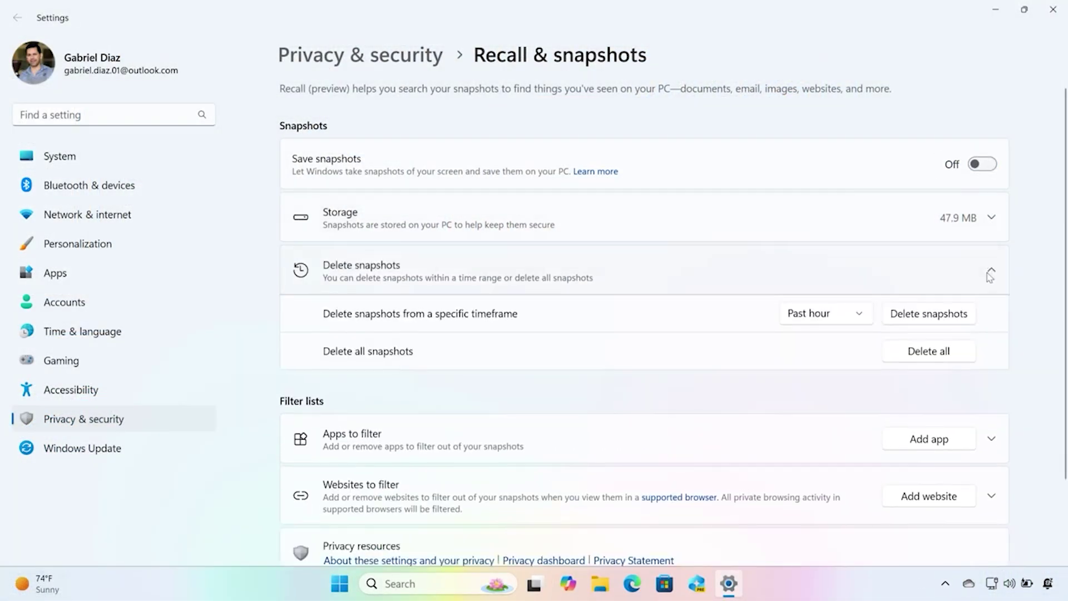
{"action": "left_click", "coordinate": [857, 315]}
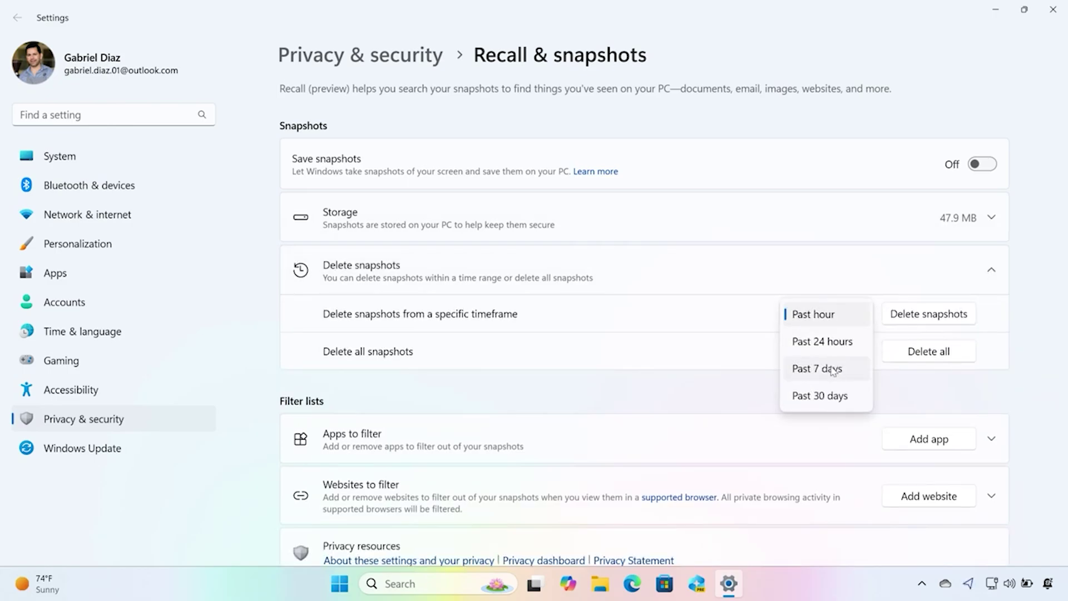
{"action": "left_click", "coordinate": [913, 388]}
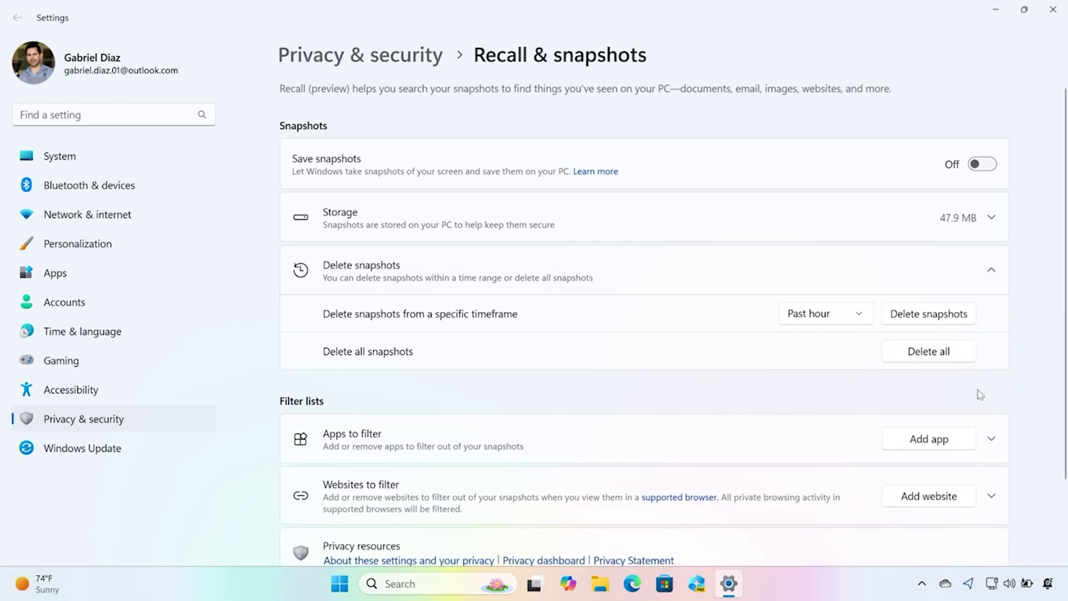
{"action": "scroll", "coordinate": [978, 393], "scroll_direction": "down", "scroll_amount": 1}
Expand the filtered apps list and cancel adding an app to filter
{"action": "left_click", "coordinate": [992, 367]}
{"action": "left_click", "coordinate": [950, 366]}
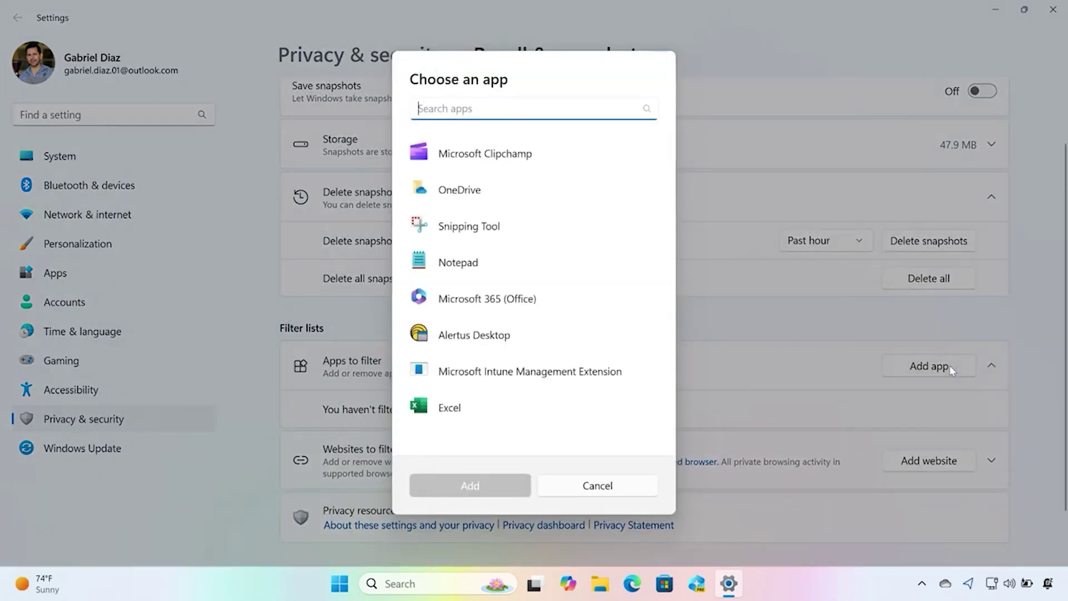
{"action": "scroll", "coordinate": [556, 271], "scroll_direction": "down", "scroll_amount": 3}
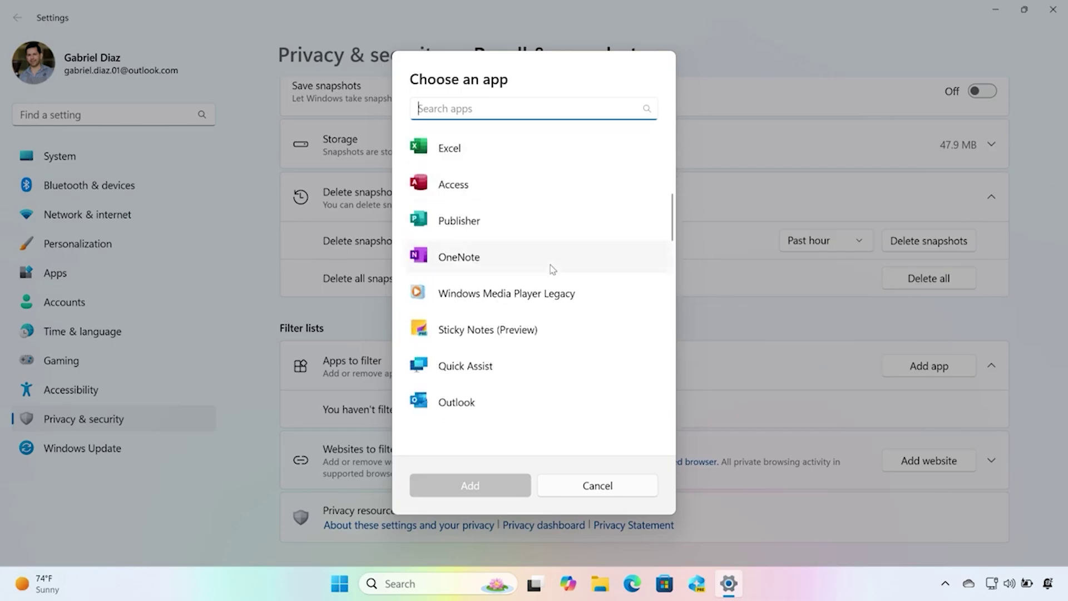
{"action": "left_click", "coordinate": [601, 490]}
{"action": "left_click", "coordinate": [921, 465]}
{"action": "type", "text": "www.vaultden.com"}
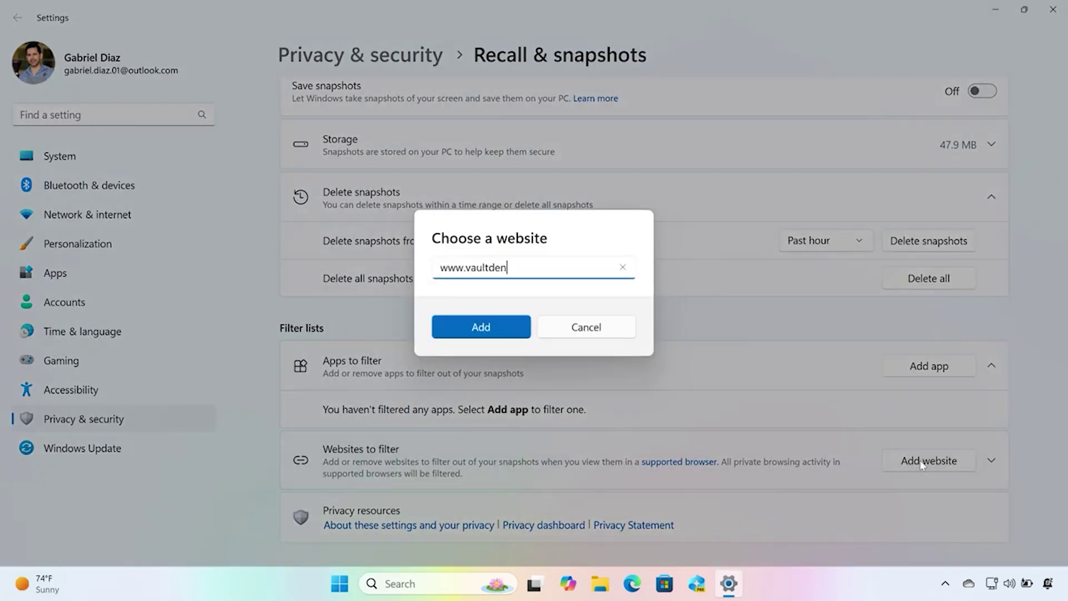
{"action": "key", "text": "Return"}
{"action": "left_click", "coordinate": [992, 462]}
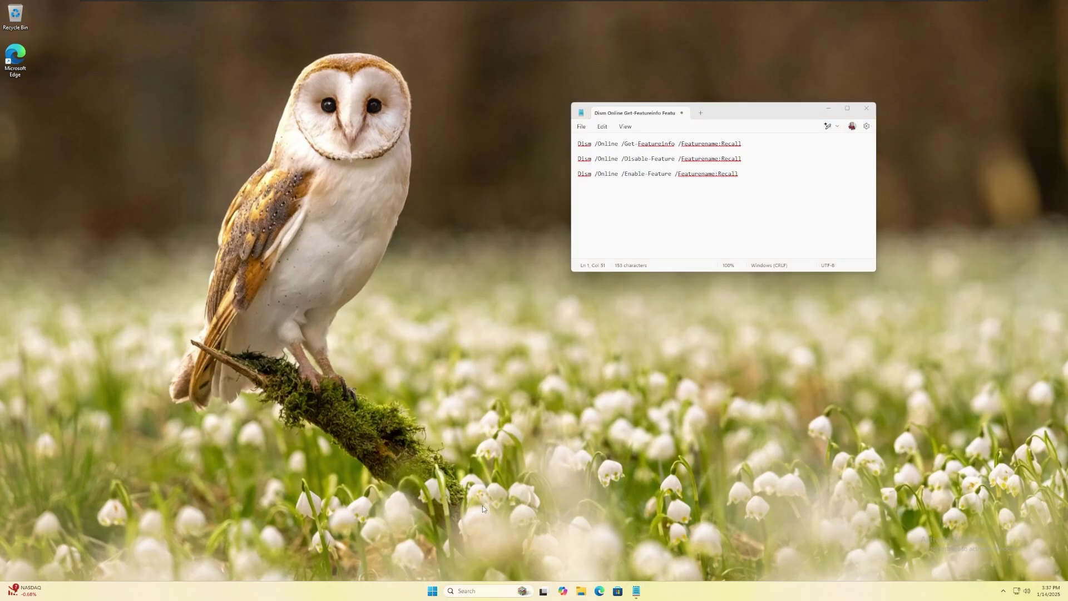
Search Start for CMD and launch Command Prompt as administrator
{"action": "left_click", "coordinate": [433, 591]}
{"action": "type", "text": "CMD"}
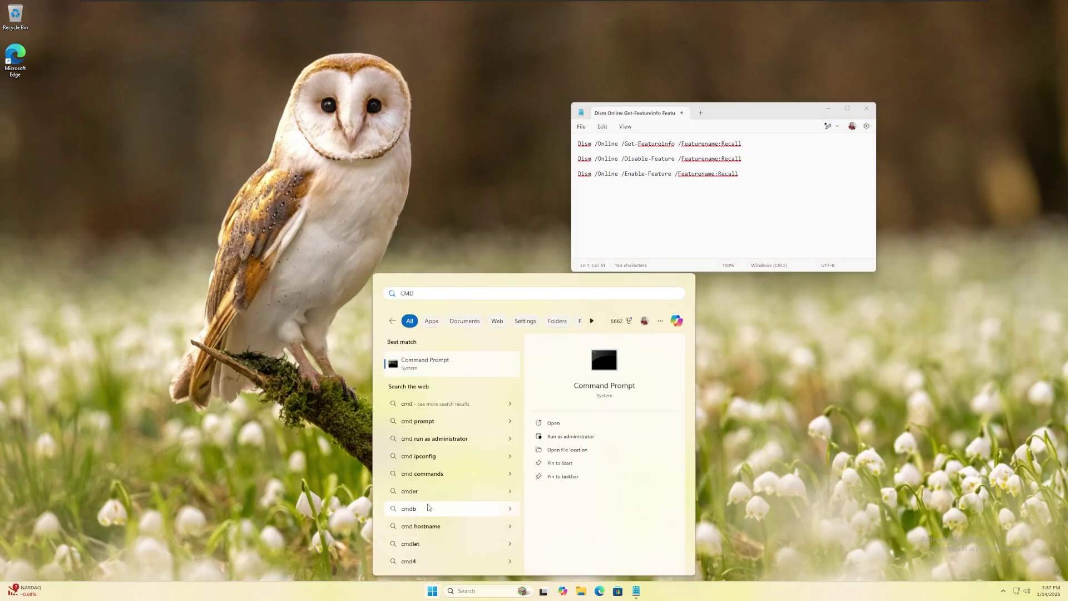
{"action": "right_click", "coordinate": [475, 368]}
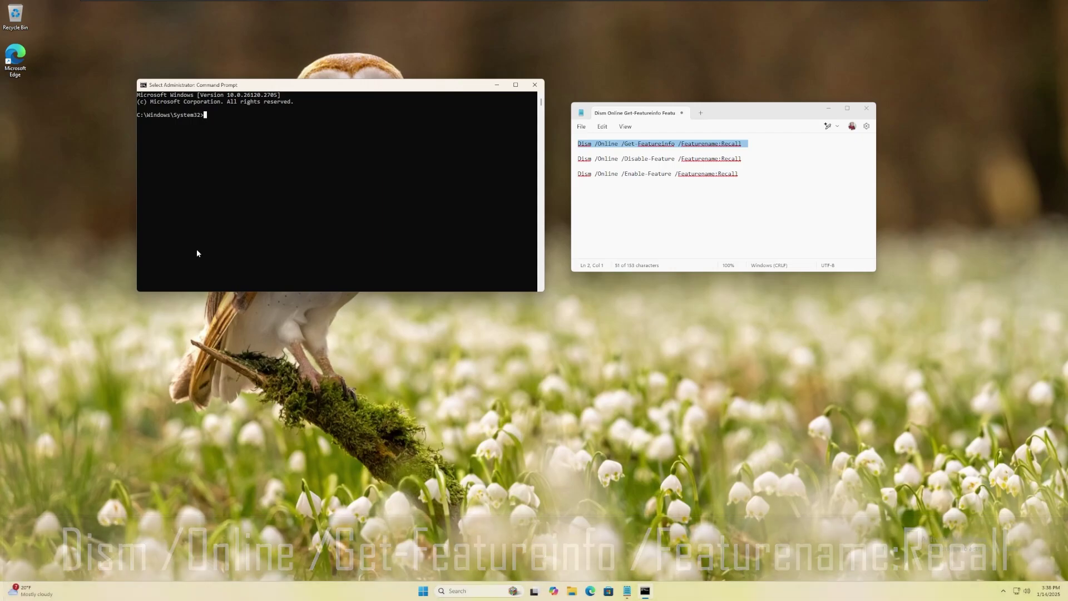
Run the DISM Get-FeatureInfo query for Recall, which reports State: Enabled
{"action": "right_click", "coordinate": [203, 245]}
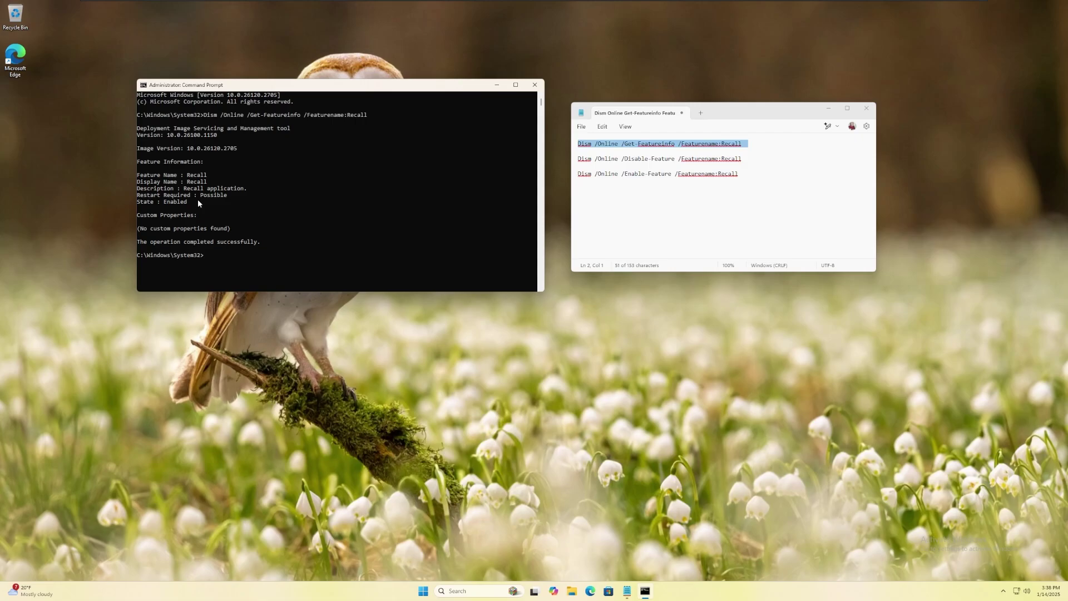
{"action": "left_click_drag", "start_coordinate": [198, 199], "coordinate": [137, 203]}
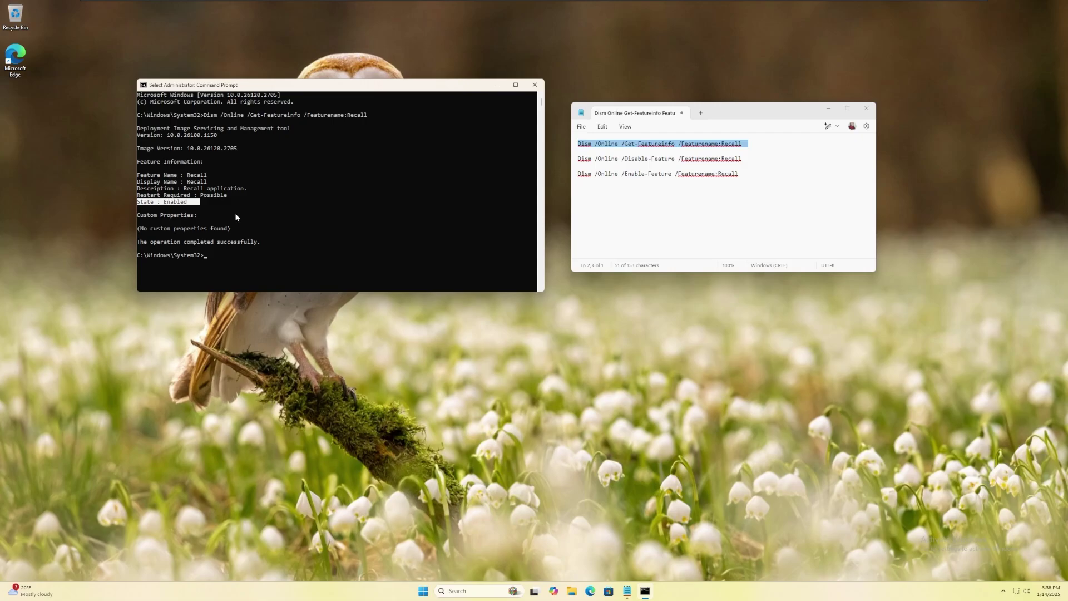
{"action": "left_click", "coordinate": [251, 207]}
Copy the Recall Disable-Feature line from Notepad and run it in Command Prompt
{"action": "triple_click", "coordinate": [673, 161]}
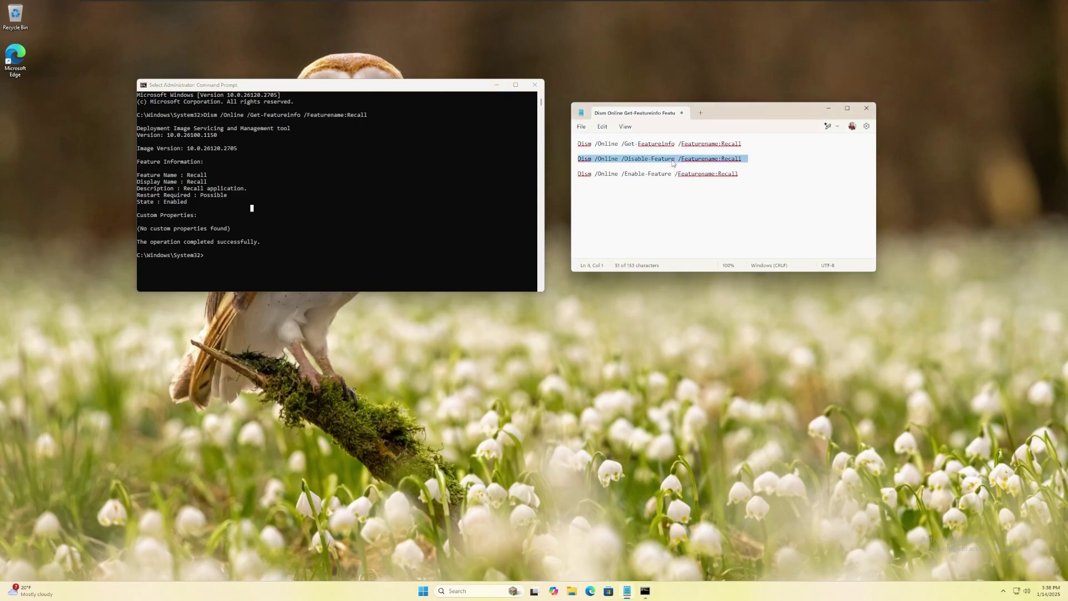
{"action": "left_click", "coordinate": [216, 257]}
{"action": "right_click", "coordinate": [207, 254]}
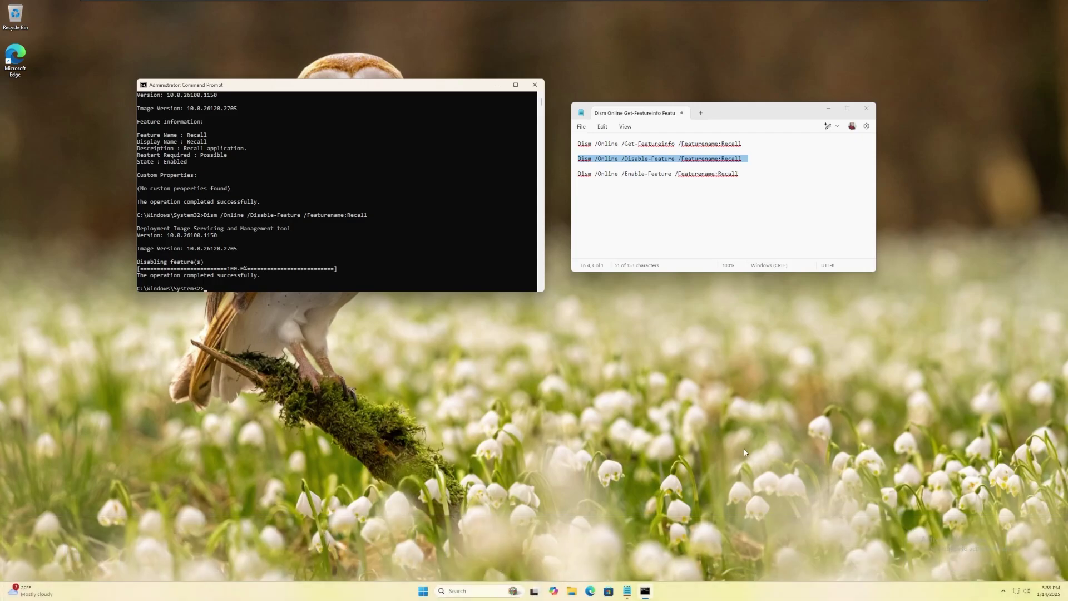
Re-run Dism /Online /Get-FeatureInfo /Featurename:Recall and confirm State reads Disabled
{"action": "triple_click", "coordinate": [728, 145]}
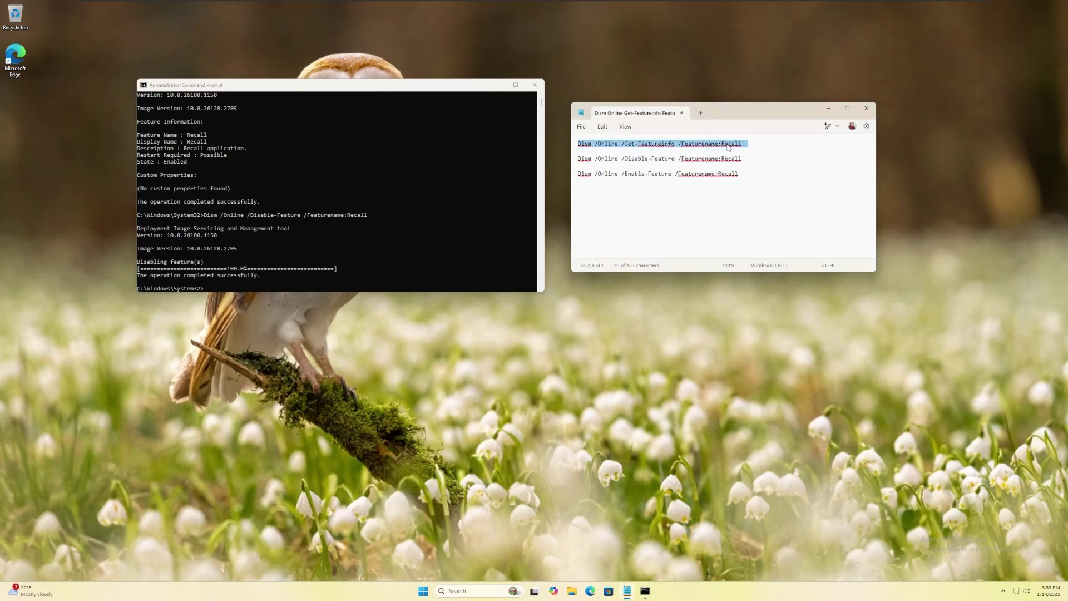
{"action": "right_click", "coordinate": [312, 287]}
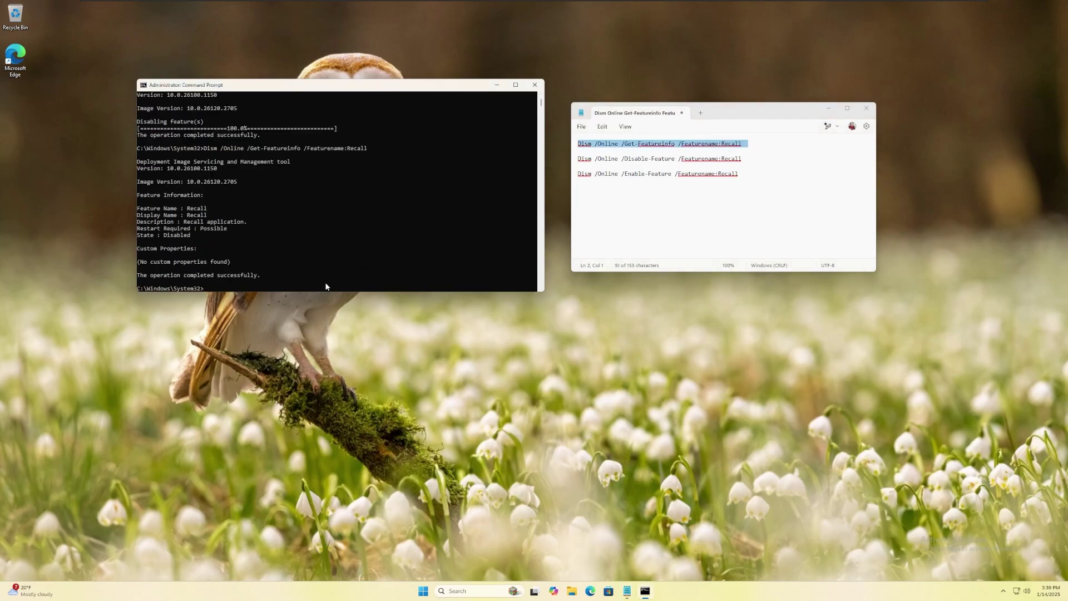
{"action": "left_click_drag", "start_coordinate": [200, 236], "coordinate": [137, 236]}
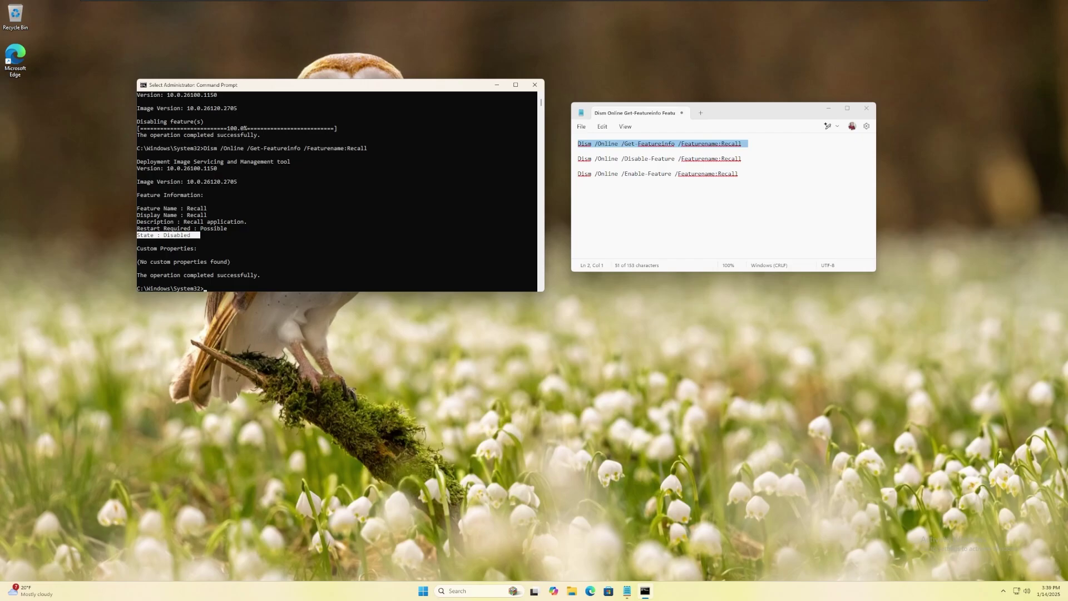
{"action": "left_click", "coordinate": [807, 234]}
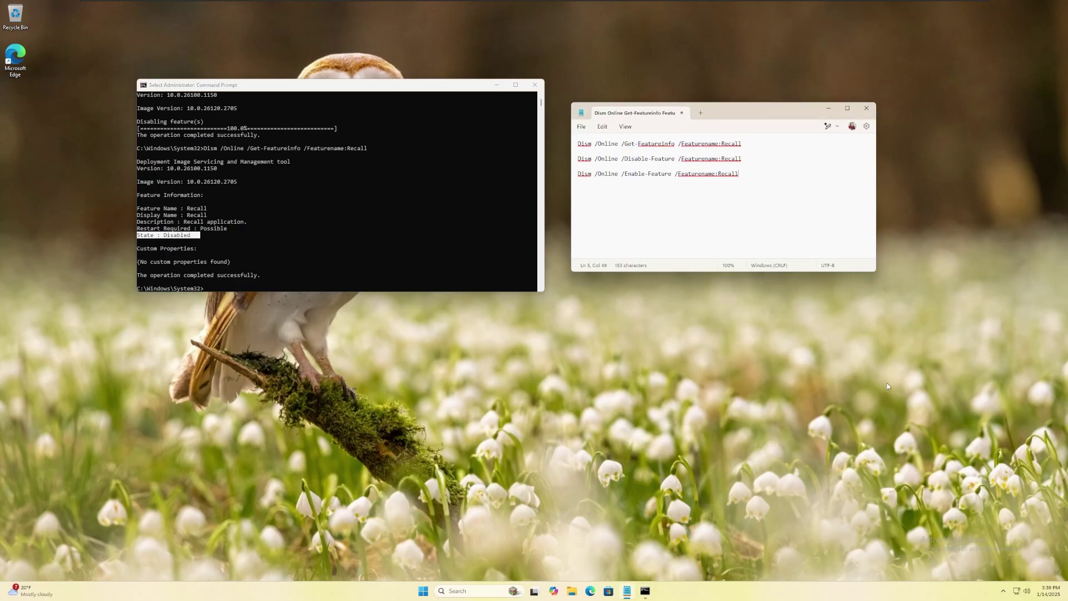
Copy the Recall Enable-Feature line from Notepad and run it in Command Prompt
{"action": "double_click", "coordinate": [687, 175]}
{"action": "triple_click", "coordinate": [687, 175]}
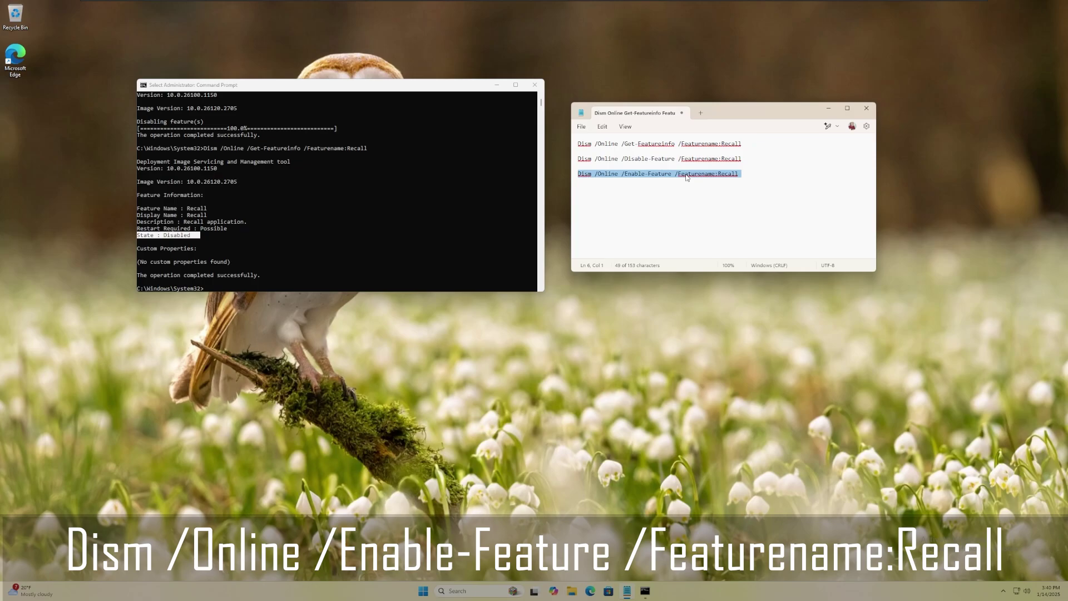
{"action": "right_click", "coordinate": [207, 290]}
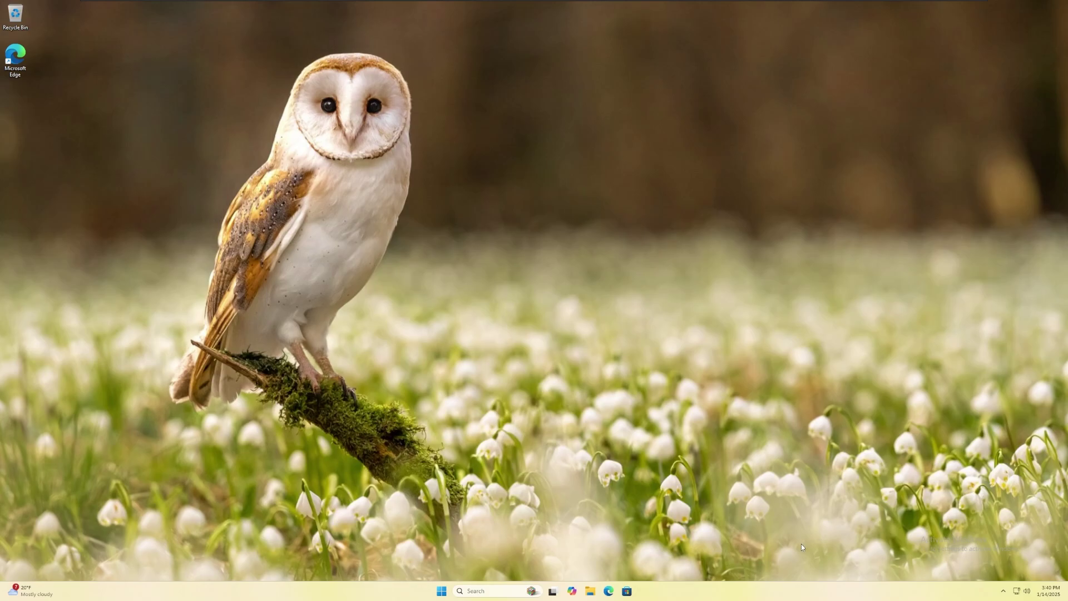
Search Start for gpedit.msc and launch it as administrator
{"action": "left_click", "coordinate": [438, 596]}
{"action": "type", "text": "gpedit.msc"}
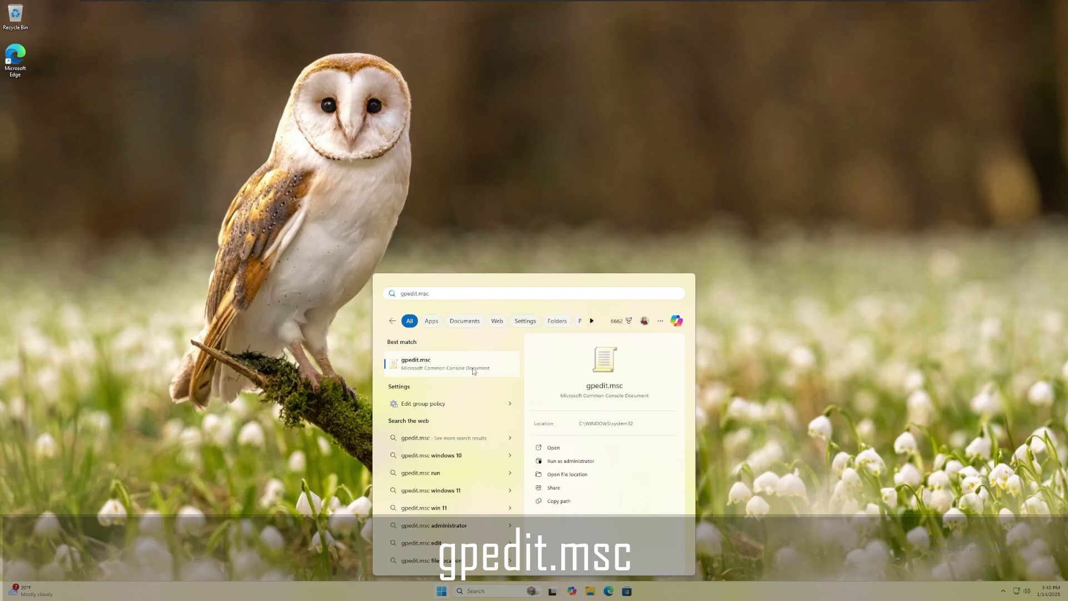
{"action": "right_click", "coordinate": [459, 371]}
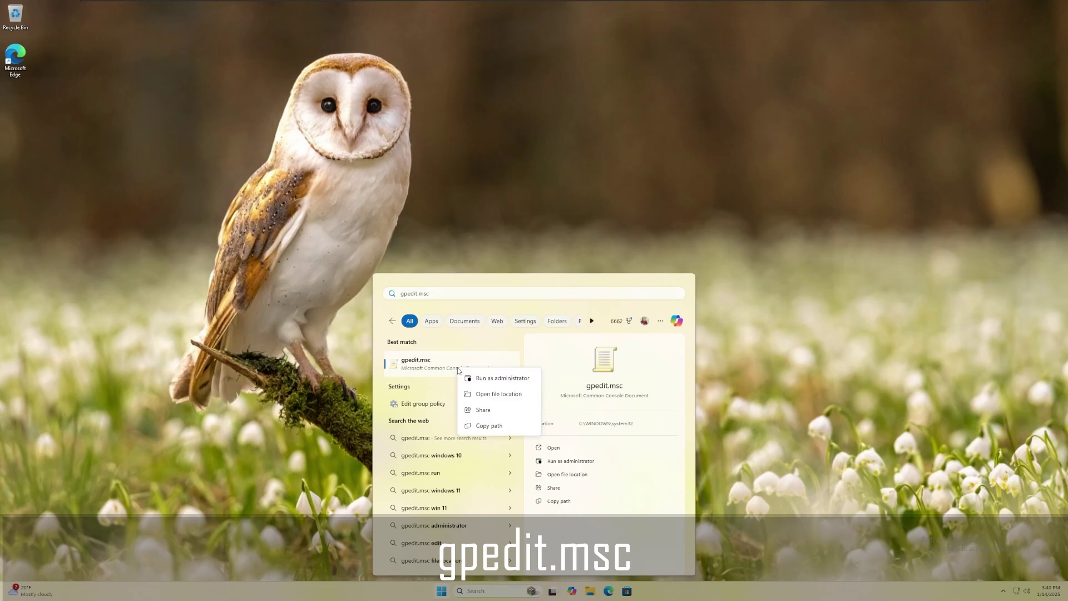
{"action": "left_click", "coordinate": [489, 379]}
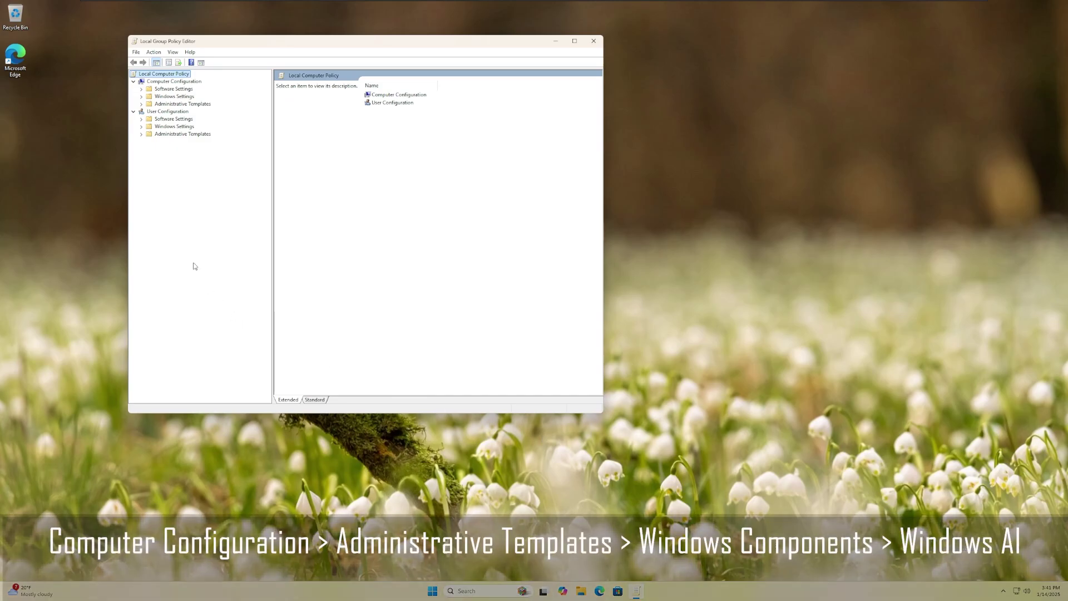
Navigate to Administrative Templates > Windows Components > Windows AI and select Allow Recall to be enabled
{"action": "left_click", "coordinate": [142, 104]}
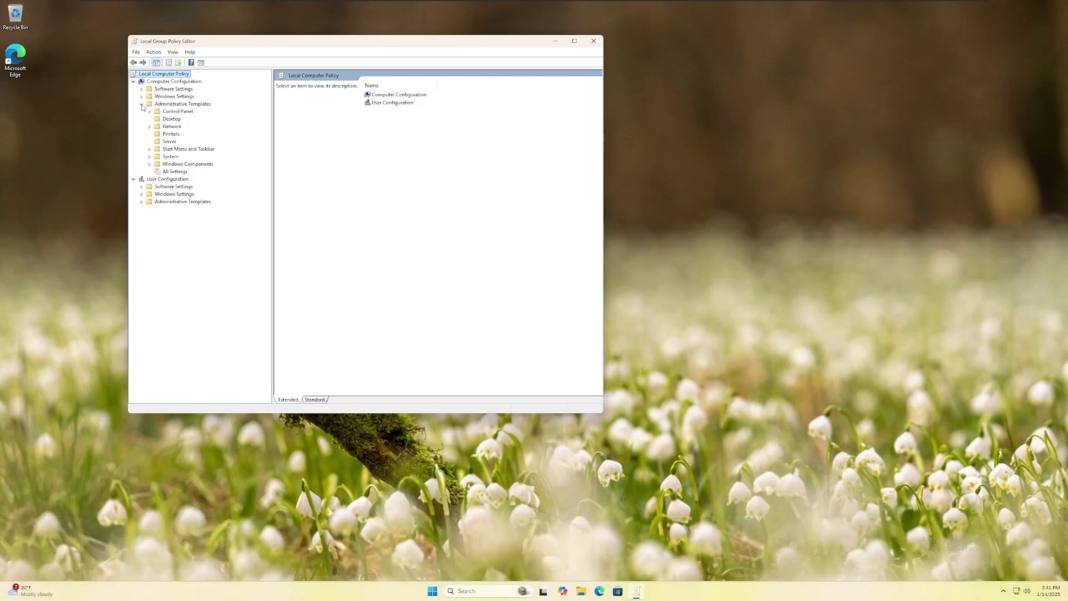
{"action": "left_click", "coordinate": [149, 164]}
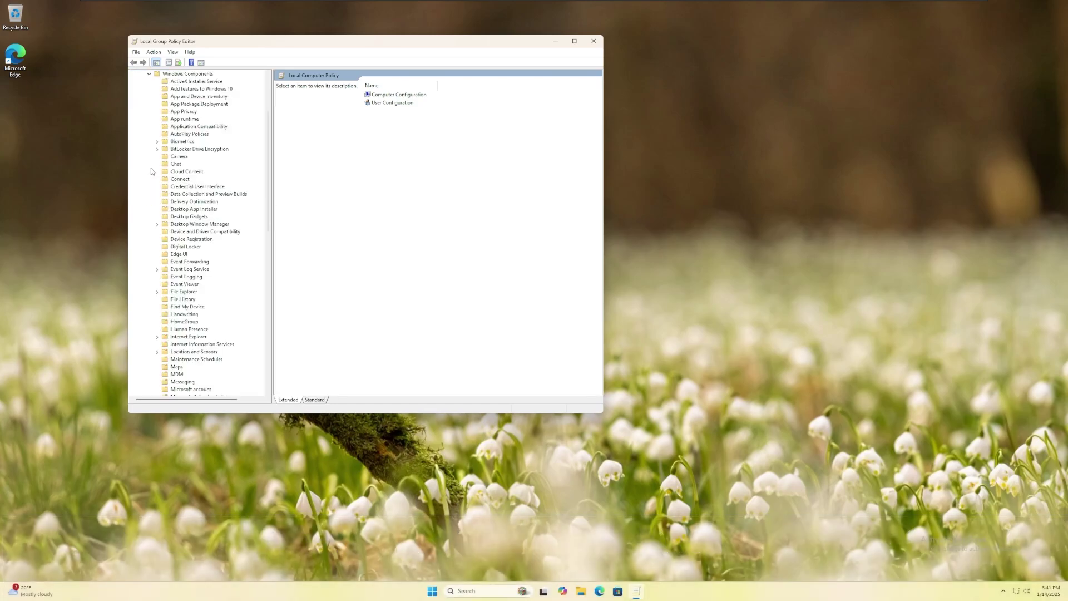
{"action": "scroll", "coordinate": [269, 178], "scroll_direction": "down", "scroll_amount": 15}
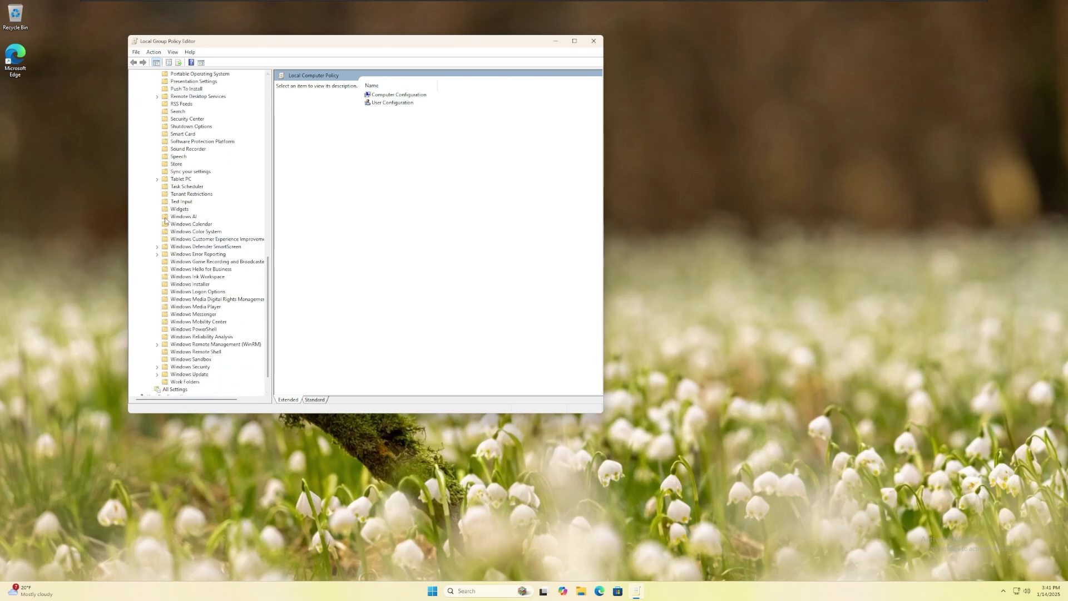
{"action": "left_click", "coordinate": [183, 217]}
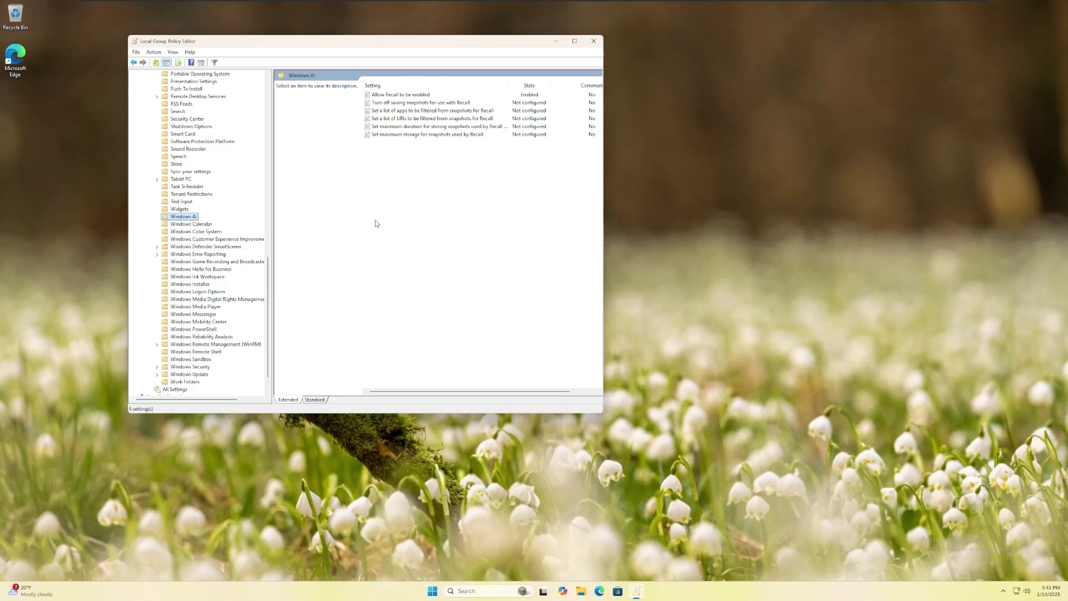
{"action": "left_click", "coordinate": [432, 95]}
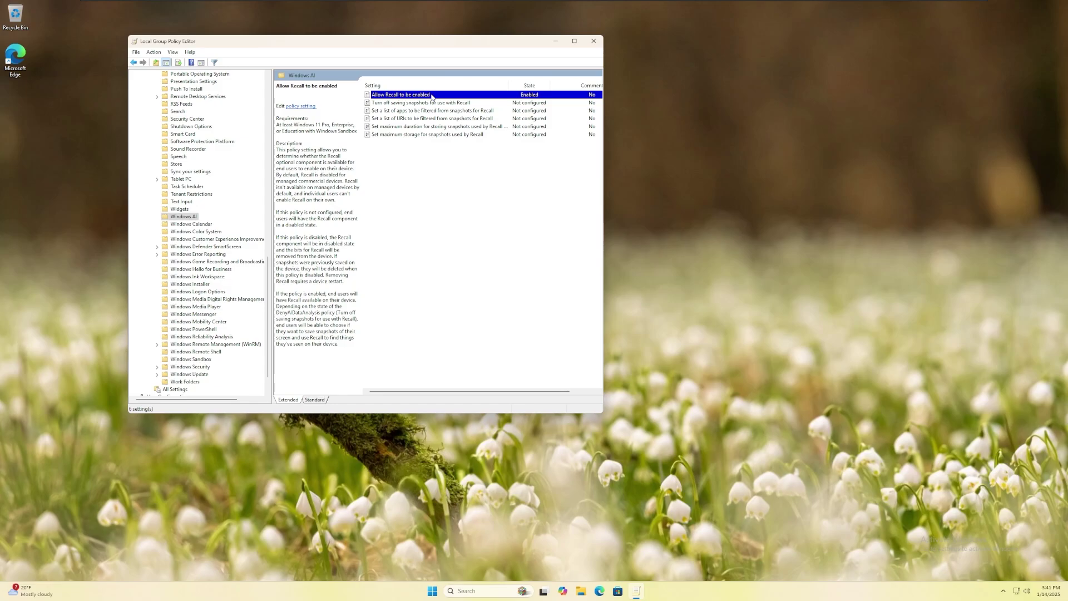
Switch the Allow Recall to be enabled policy to Disabled and confirm with OK
{"action": "double_click", "coordinate": [427, 96]}
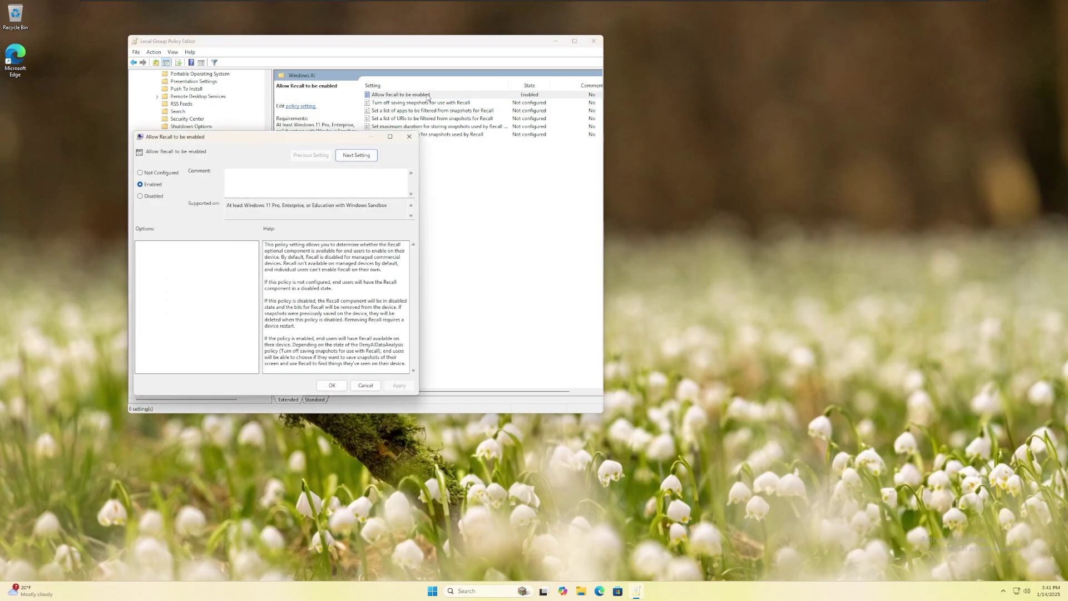
{"action": "left_click_drag", "start_coordinate": [358, 140], "coordinate": [499, 105]}
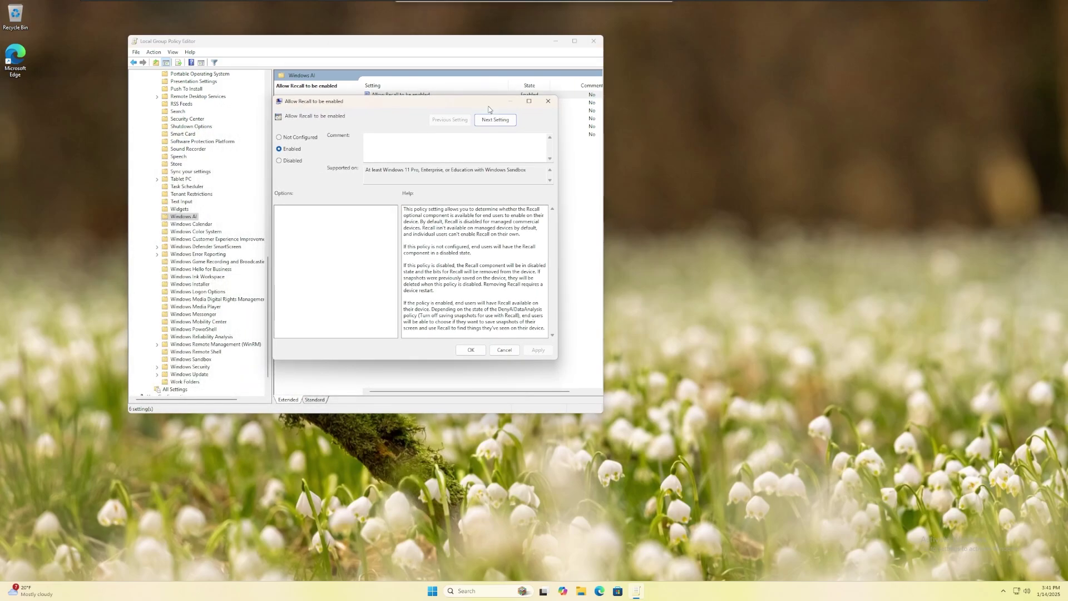
{"action": "left_click", "coordinate": [290, 162]}
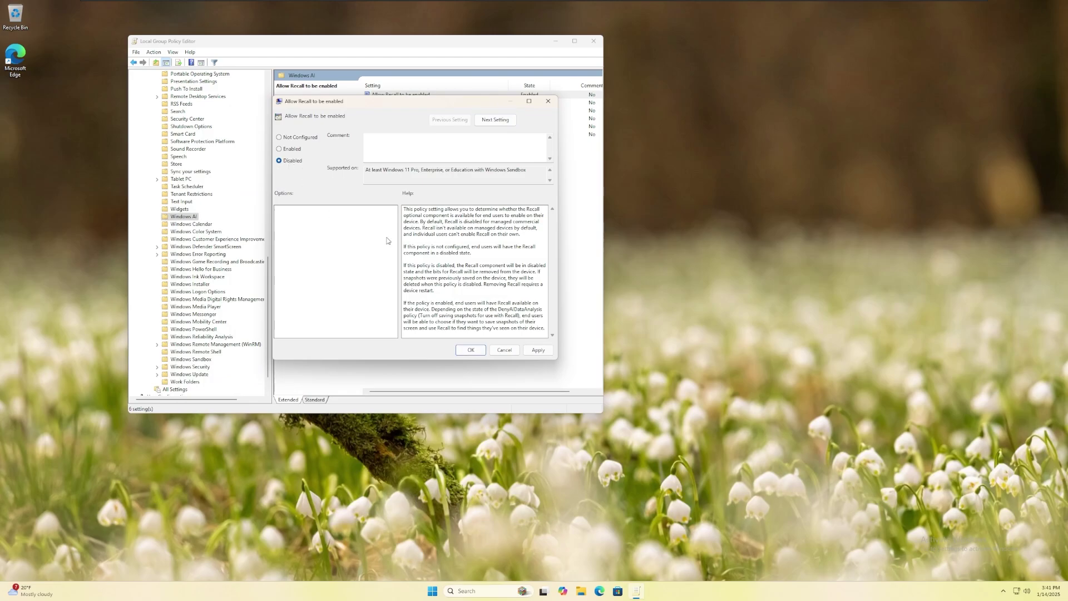
{"action": "left_click", "coordinate": [475, 354]}
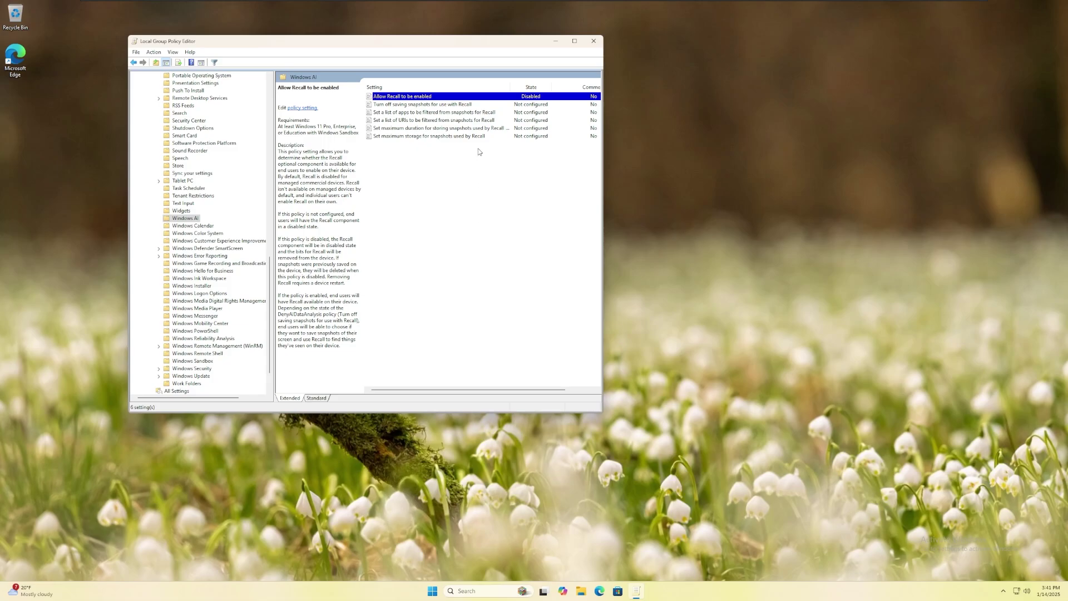
{"action": "left_click", "coordinate": [492, 121]}
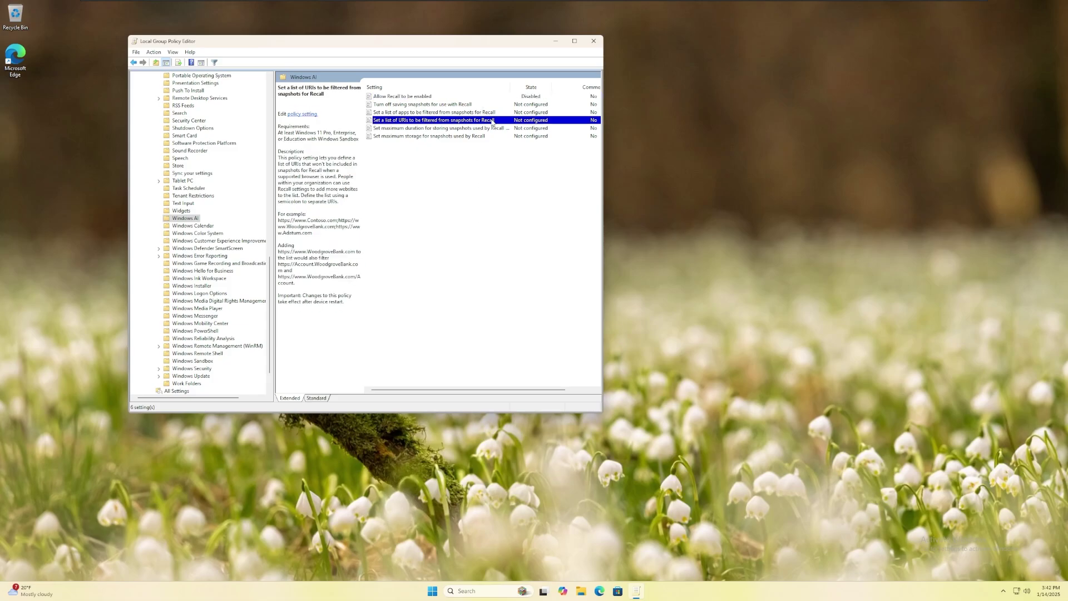
{"action": "left_click", "coordinate": [486, 129]}
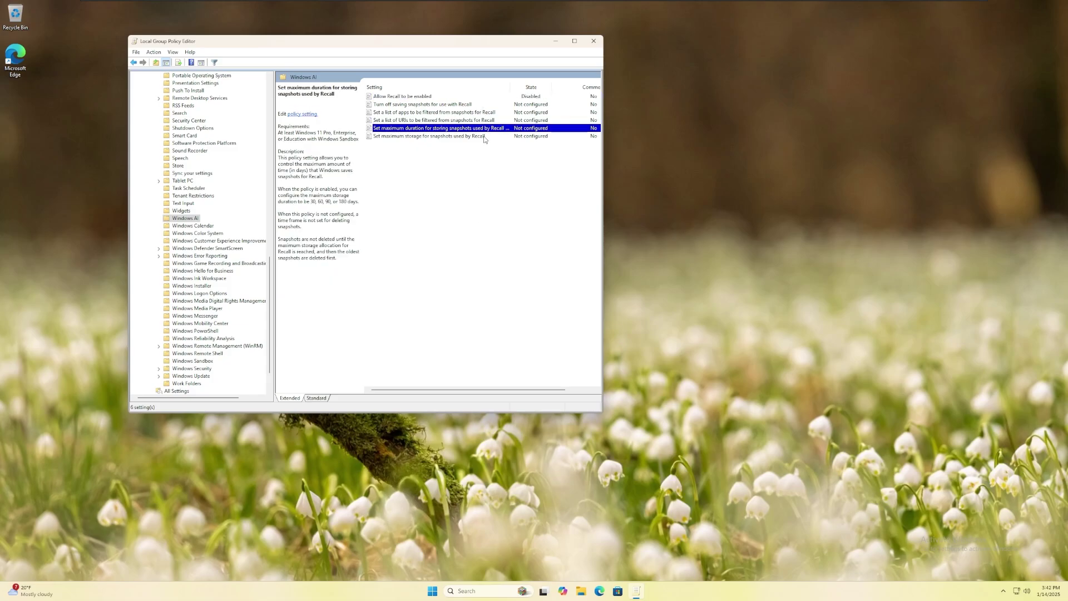
{"action": "left_click", "coordinate": [484, 137]}
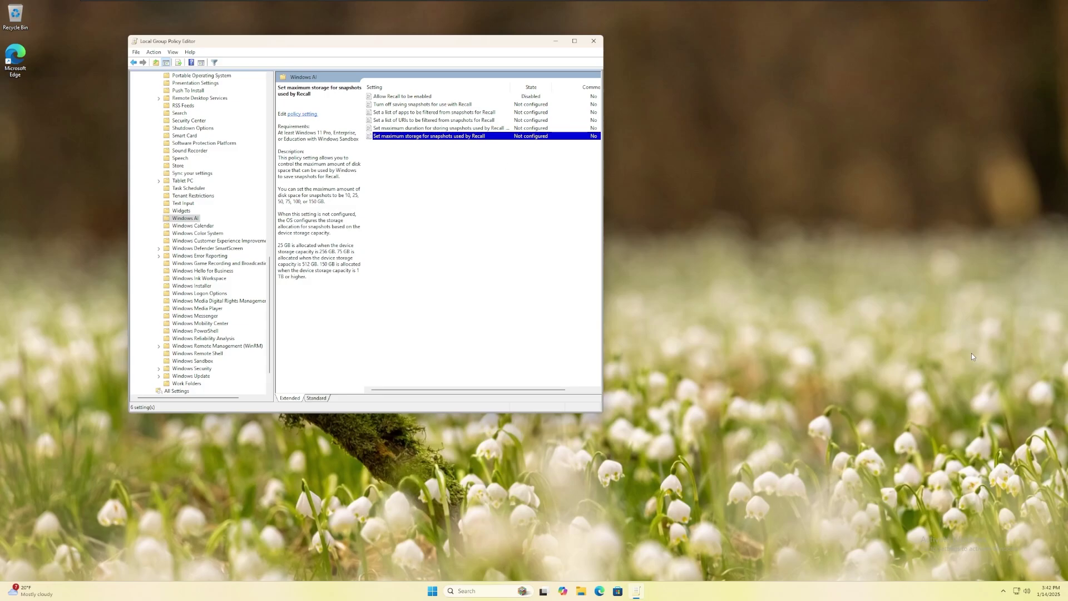